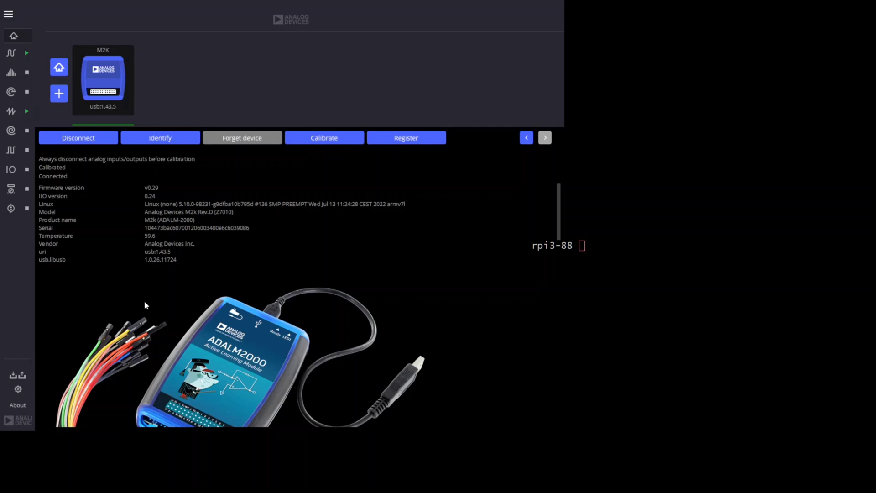
Confirm the 10 V peak-to-peak, 100 kHz sine in Signal Generator, then show the oscilloscope traces.
click(11, 112)
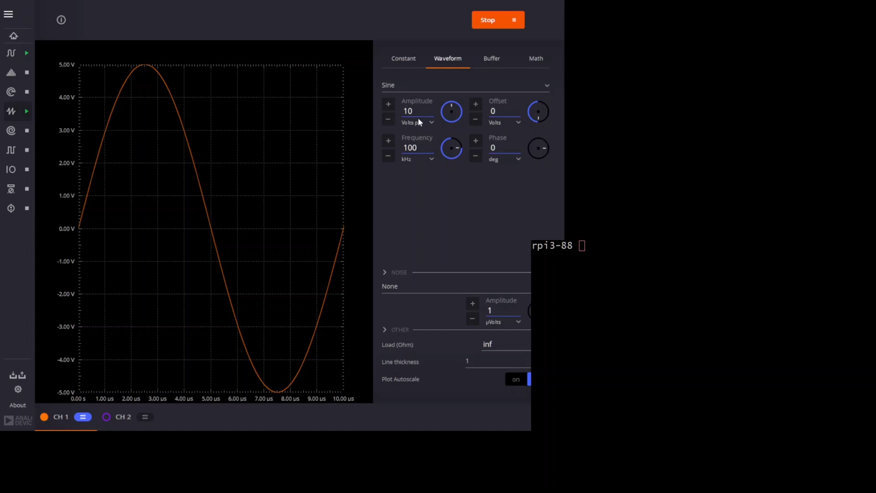
click(10, 55)
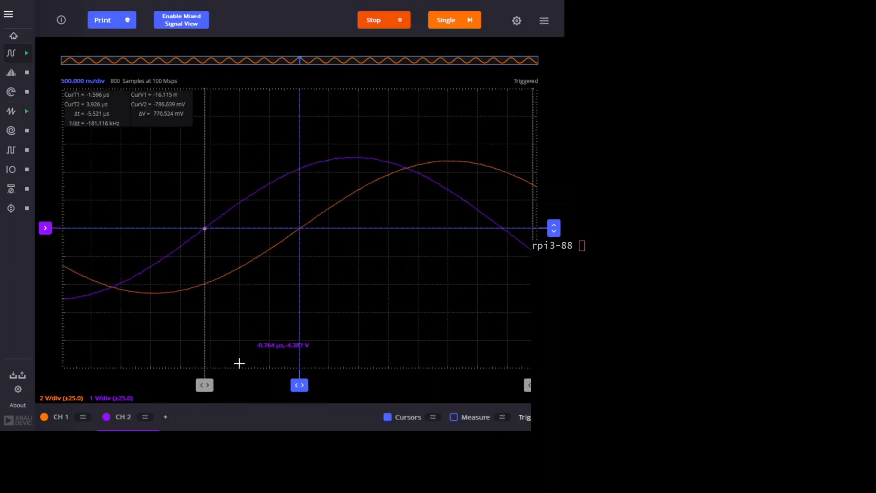
Shift cursor T1 earlier, then raise the time base to 2 µs/div and back to 1 µs/div.
drag(203, 368, 175, 367)
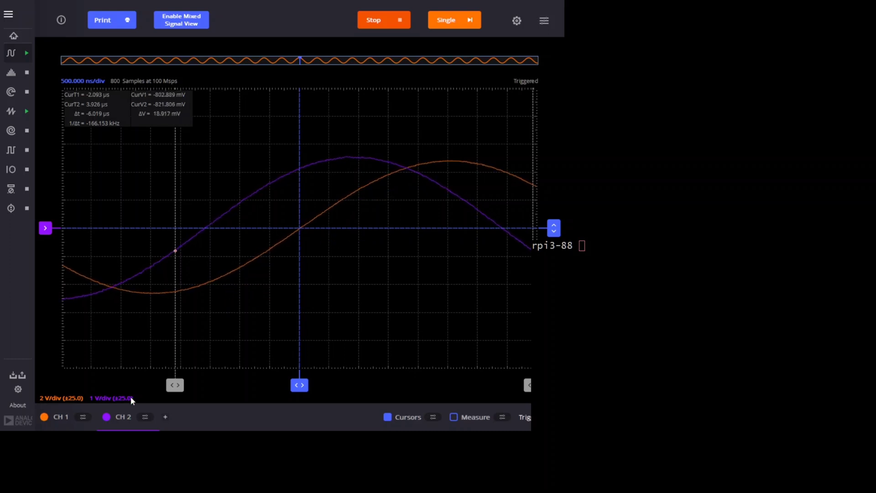
click(145, 417)
click(448, 100)
click(448, 100)
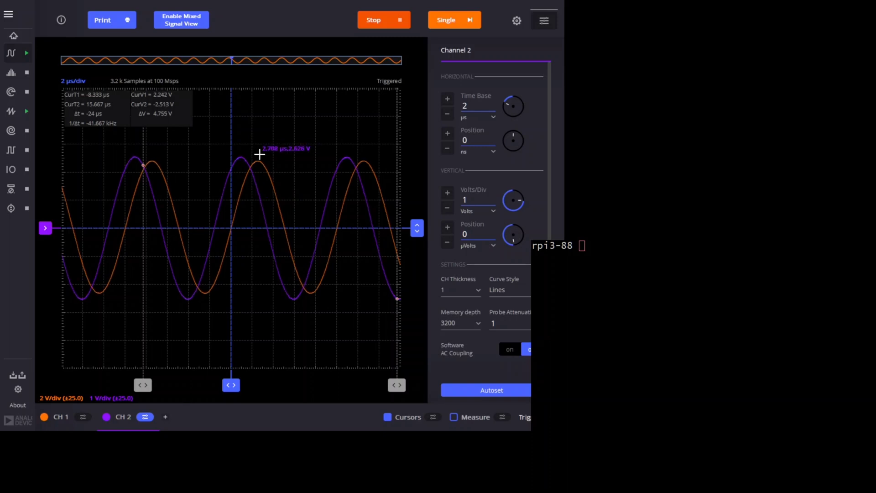
click(448, 115)
Return to 500 ns/div and put cursor T1 on the purple trace's zero crossing at −1.596 µs.
click(448, 114)
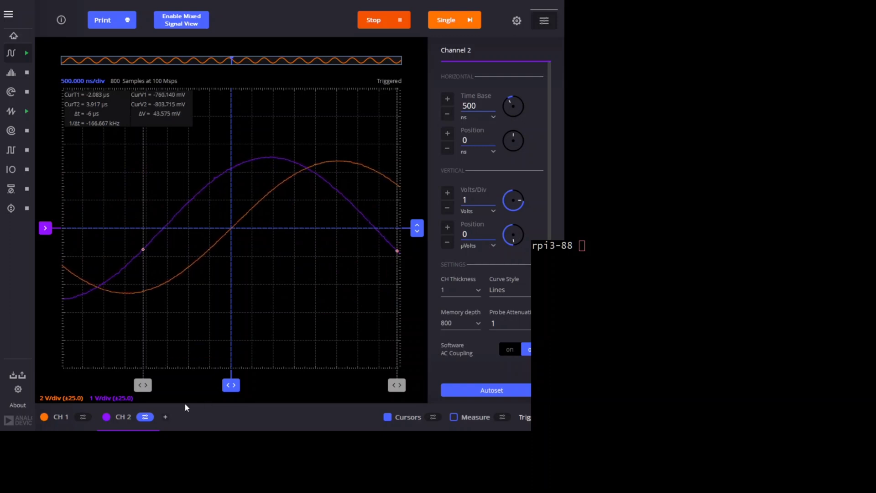
click(145, 416)
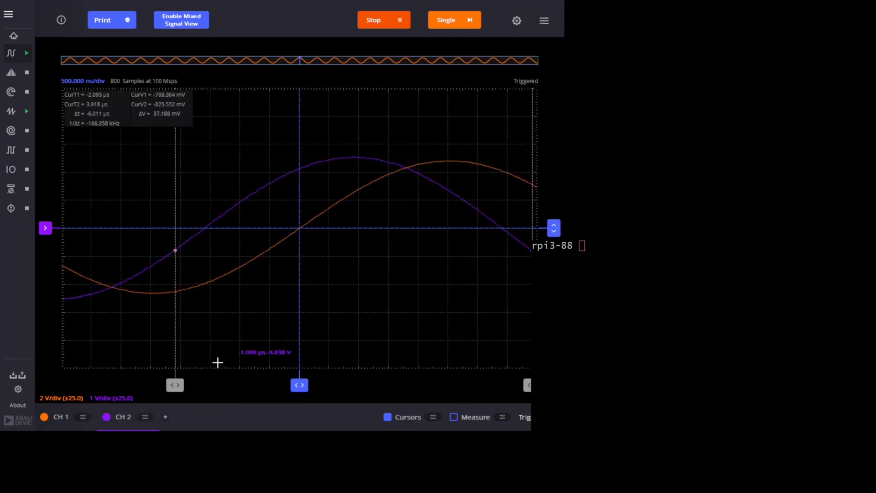
drag(175, 385, 263, 358)
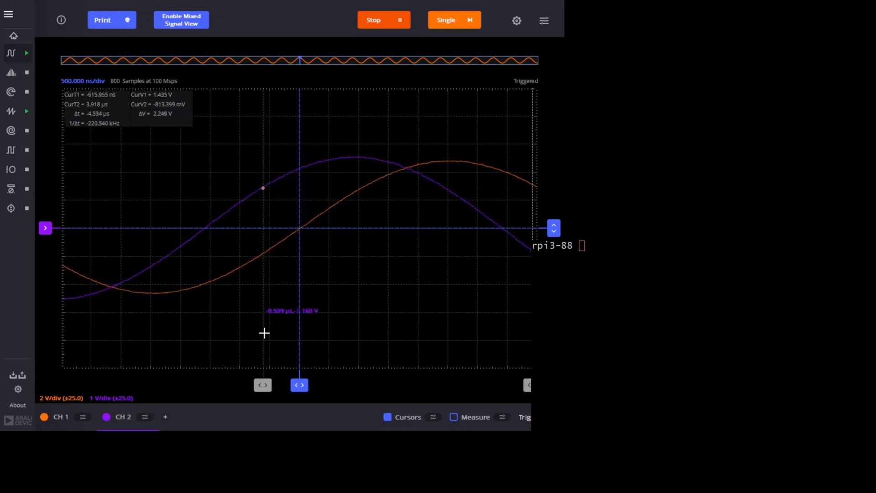
drag(263, 385, 221, 398)
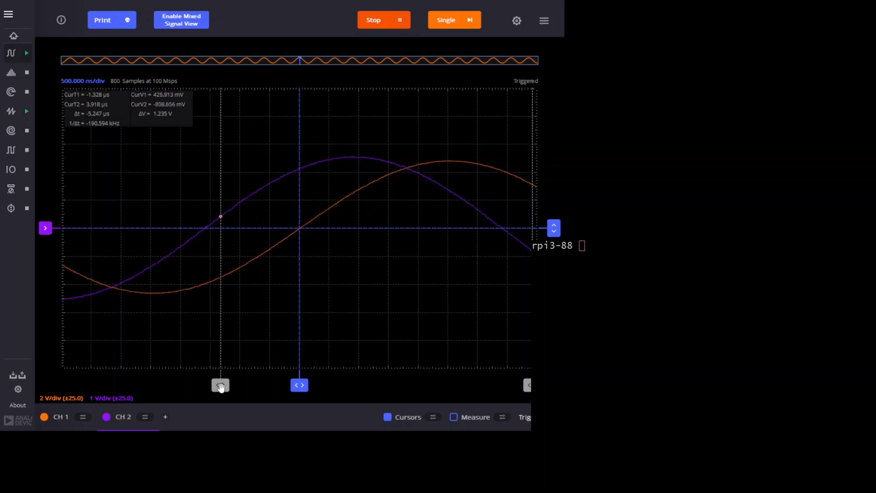
drag(221, 385, 206, 395)
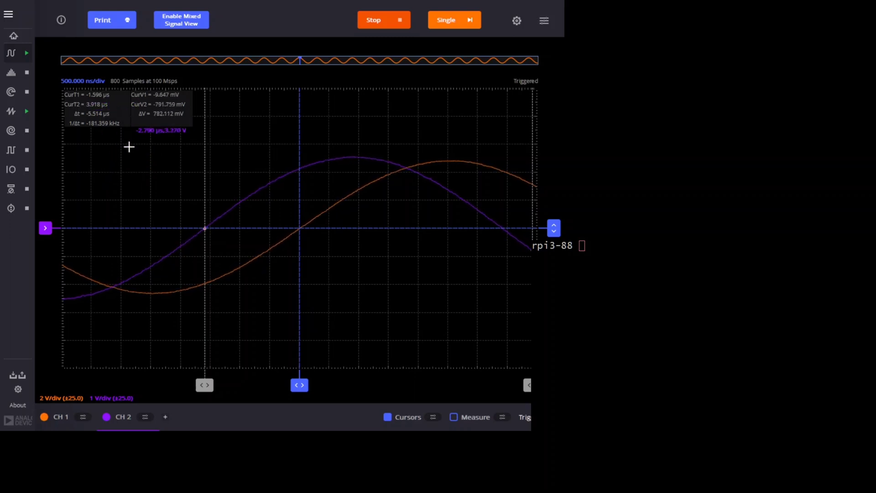
click(665, 403)
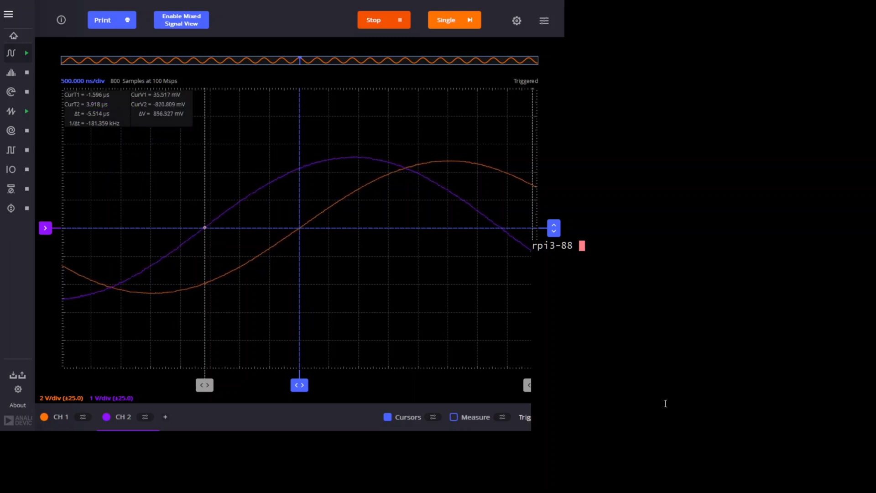
Recall ./comp_L -r 992.3 100e3 and append the 1.596e-6 time delay.
key(Up)
key(Up)
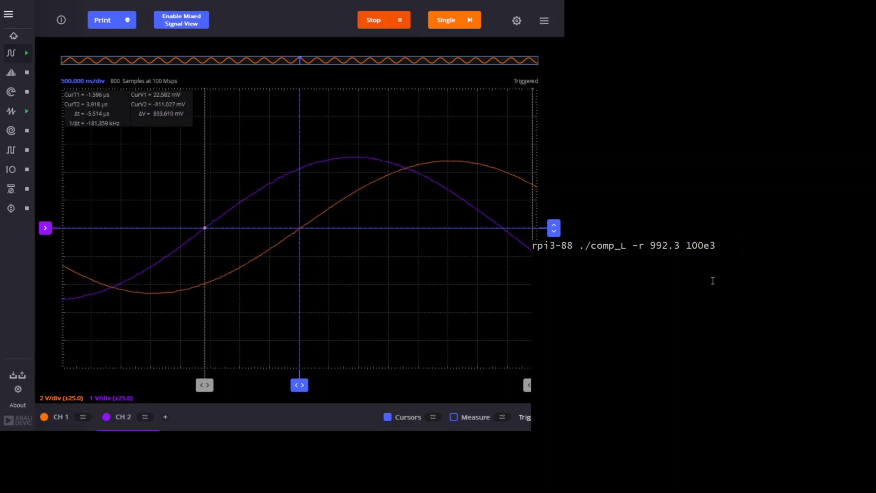
text(1.596e)
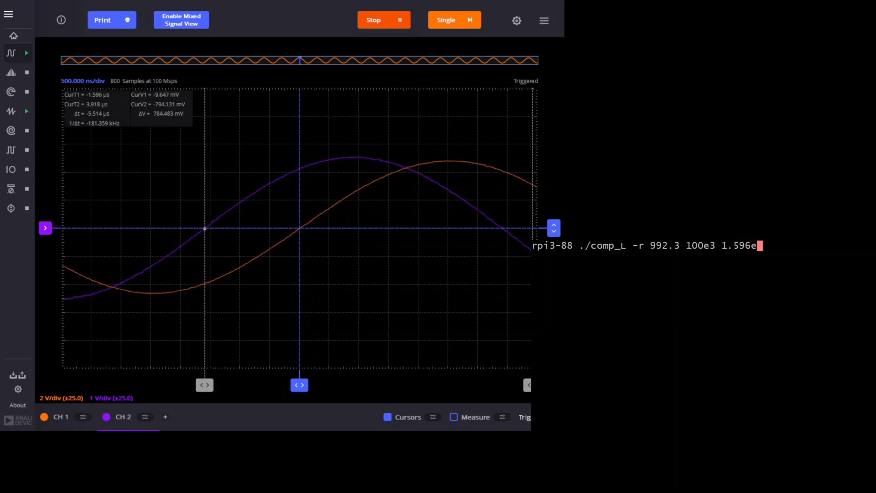
text(-6)
click(293, 21)
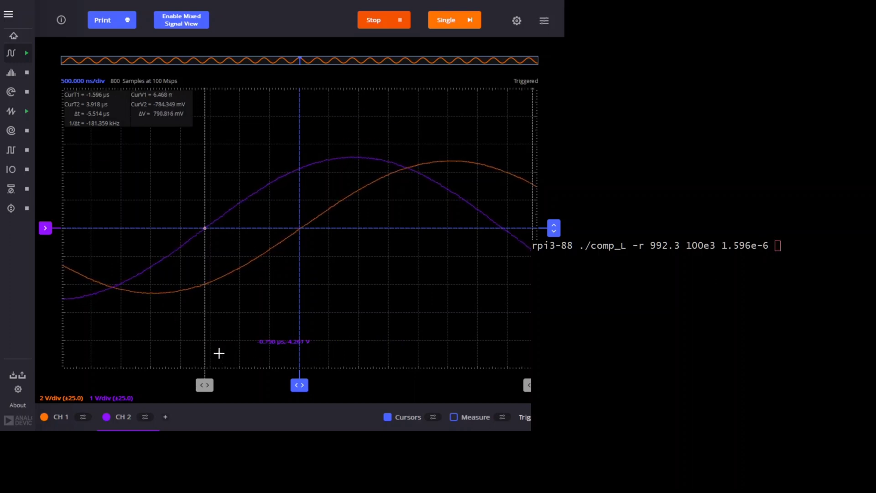
click(145, 417)
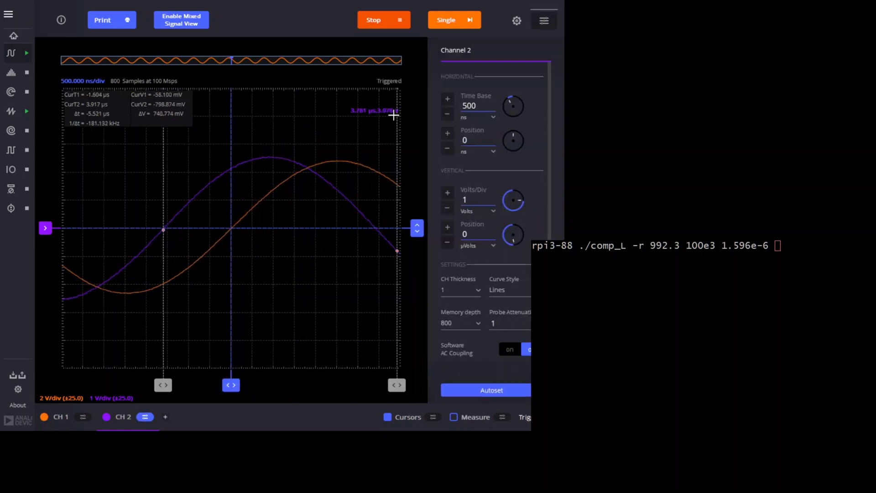
Set the time base to 5 µs/div and enable frequency and peak-to-peak measurements.
click(448, 99)
click(448, 100)
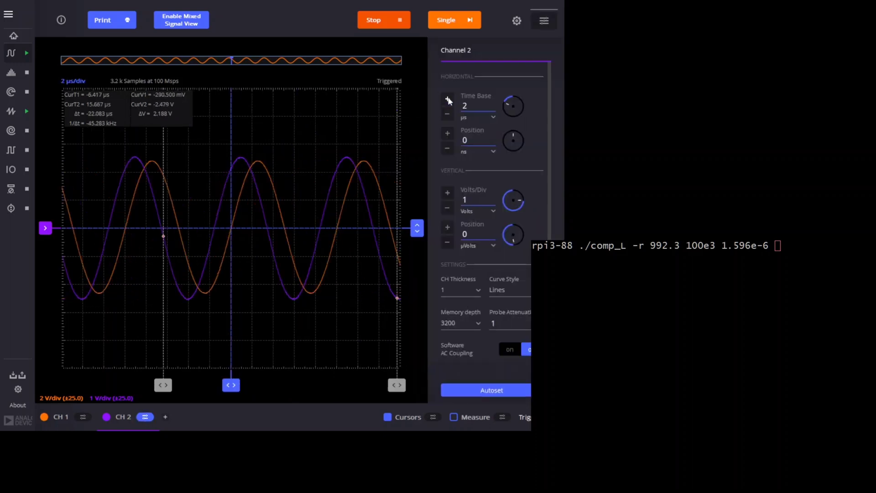
click(448, 100)
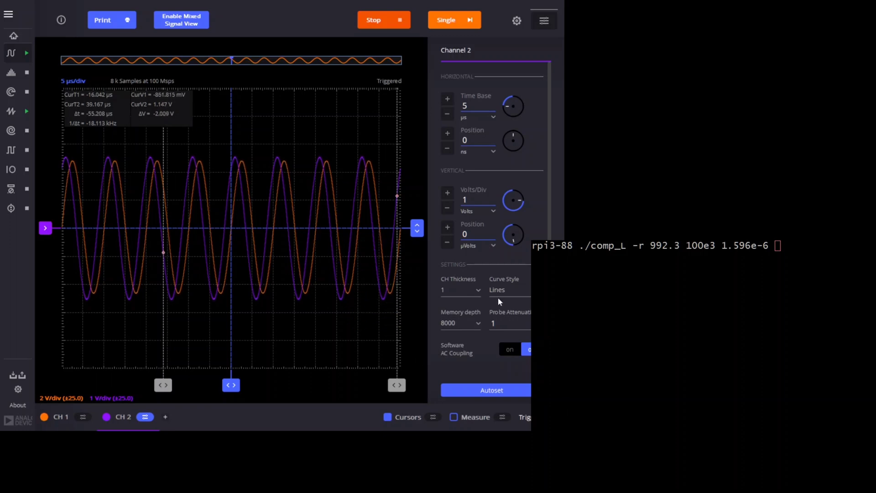
click(454, 416)
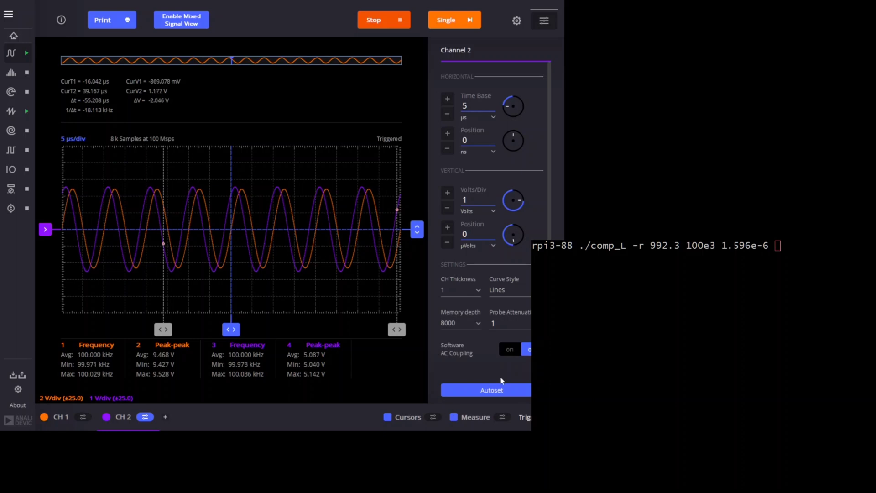
click(501, 417)
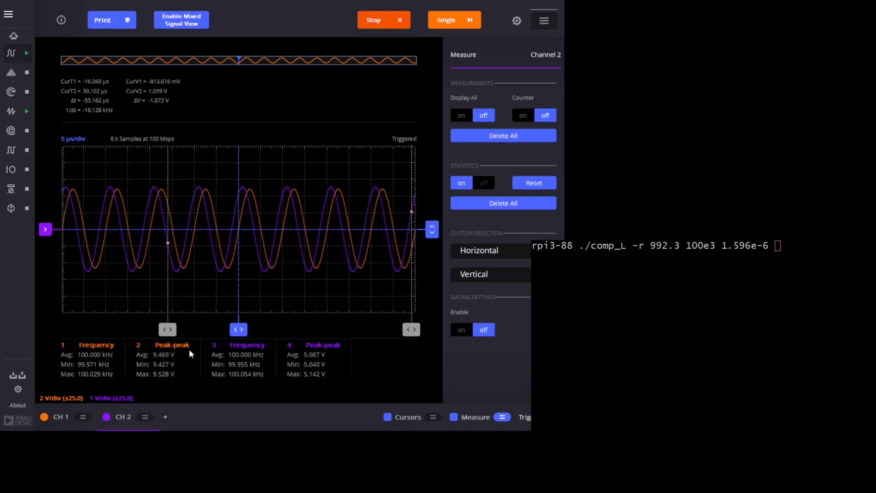
click(541, 183)
Append the 9.491 and 5.116 peak-to-peak readings to comp_L and run it, giving Ls 1.010 mH.
click(711, 365)
text(9.491)
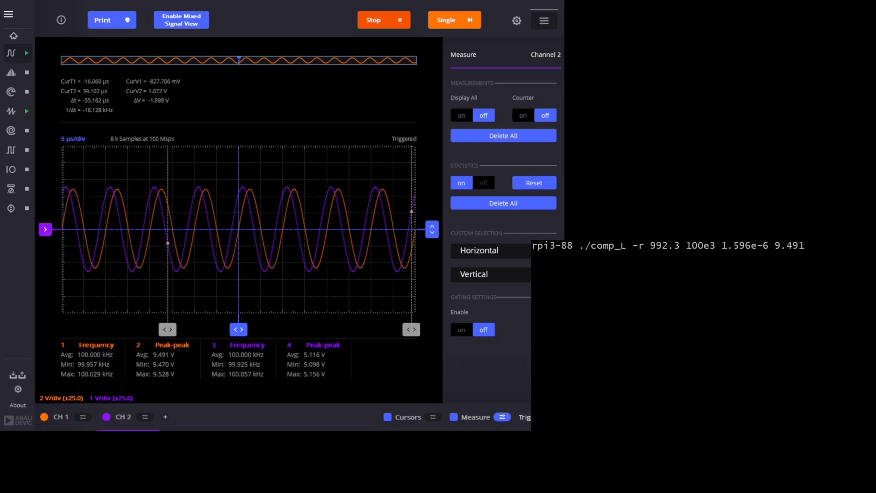
text( 5.116)
key(Return)
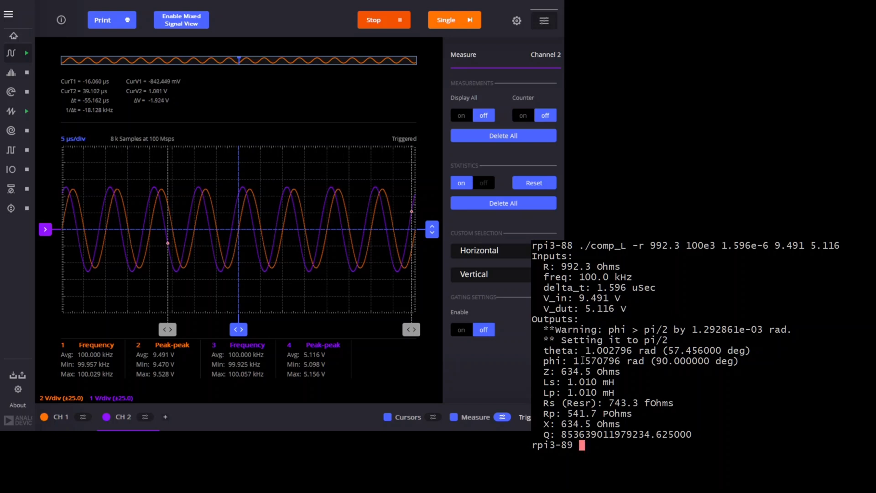
drag(616, 381, 538, 382)
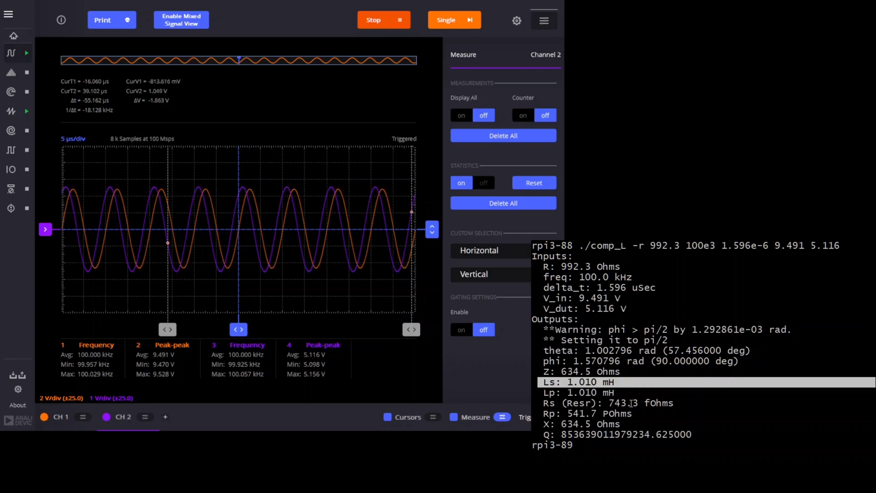
drag(680, 403, 538, 404)
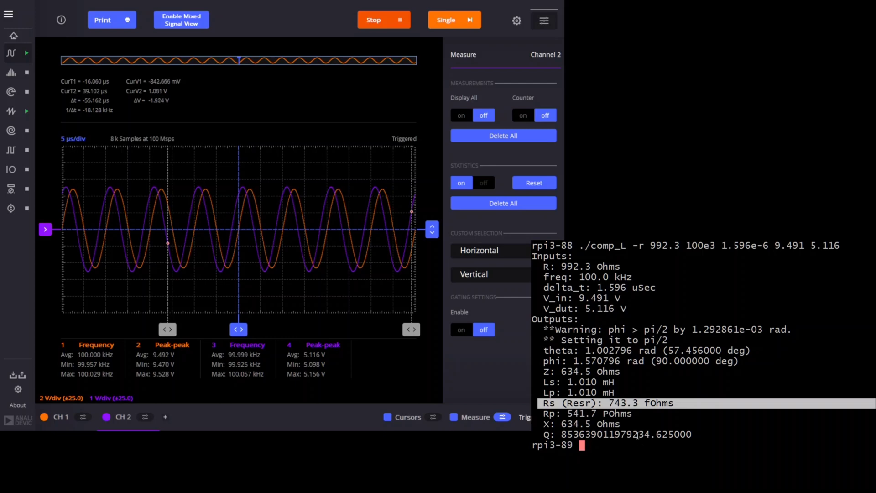
click(606, 403)
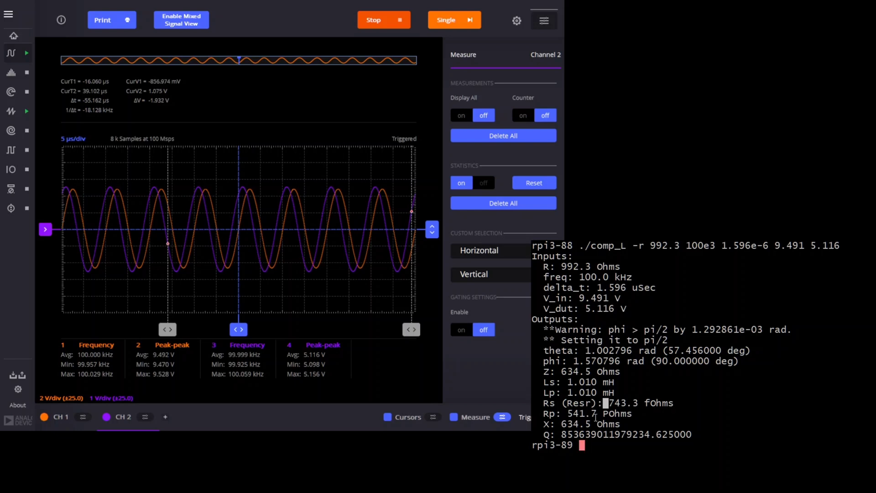
drag(545, 394, 624, 391)
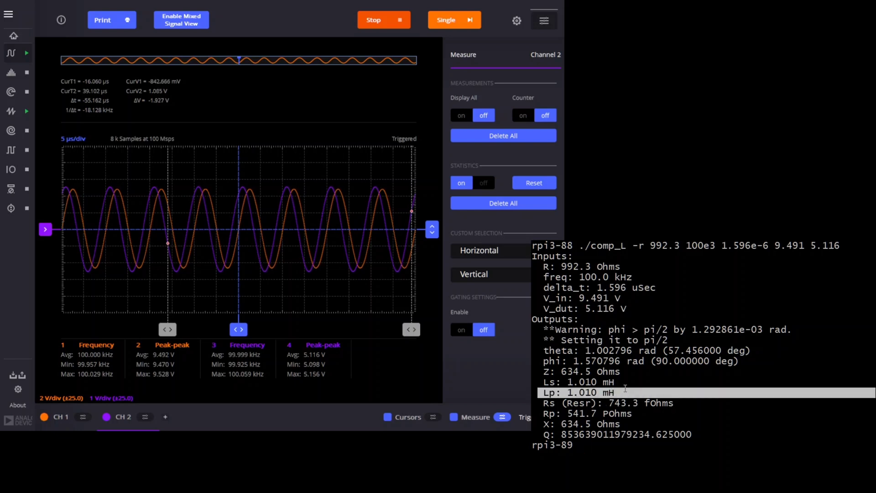
double_click(634, 452)
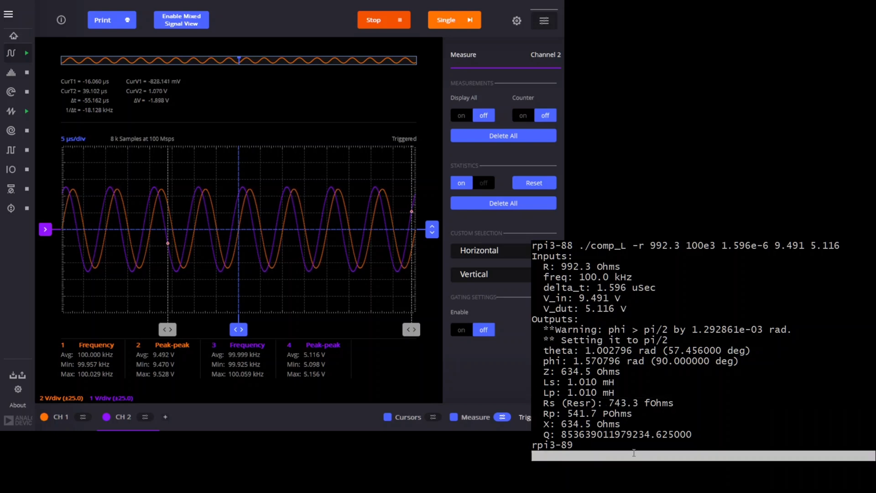
drag(544, 434, 692, 434)
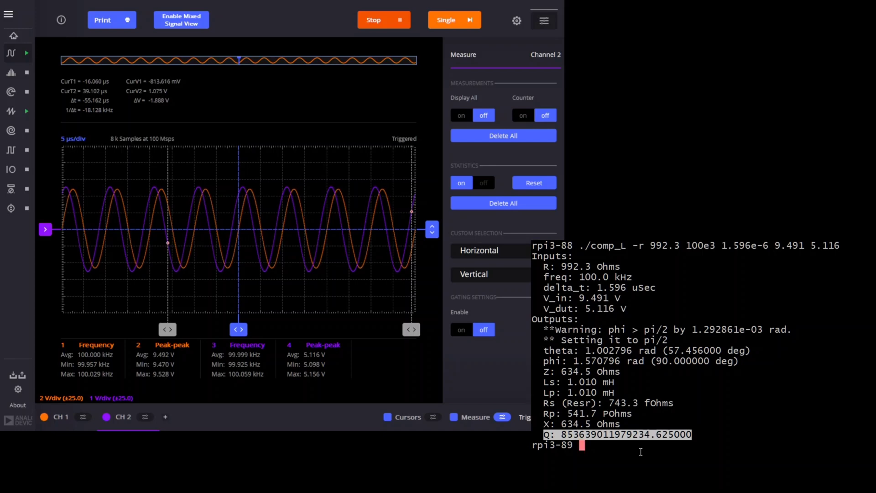
drag(680, 340, 532, 329)
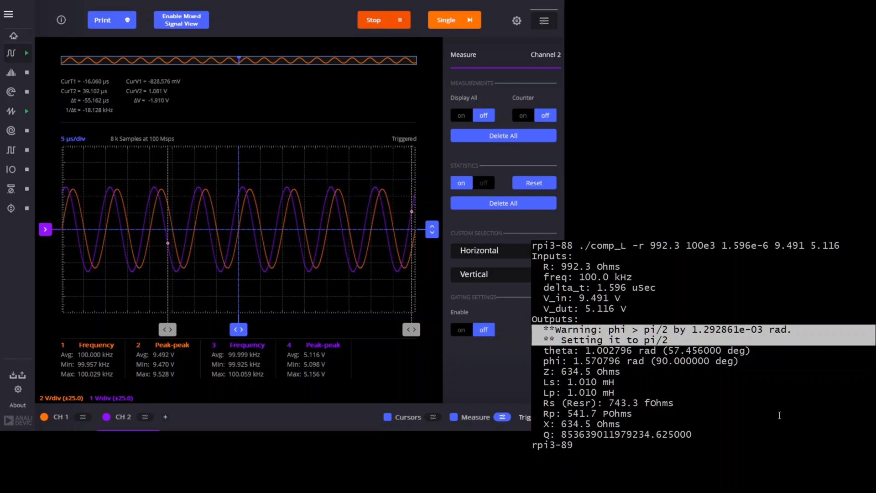
click(756, 412)
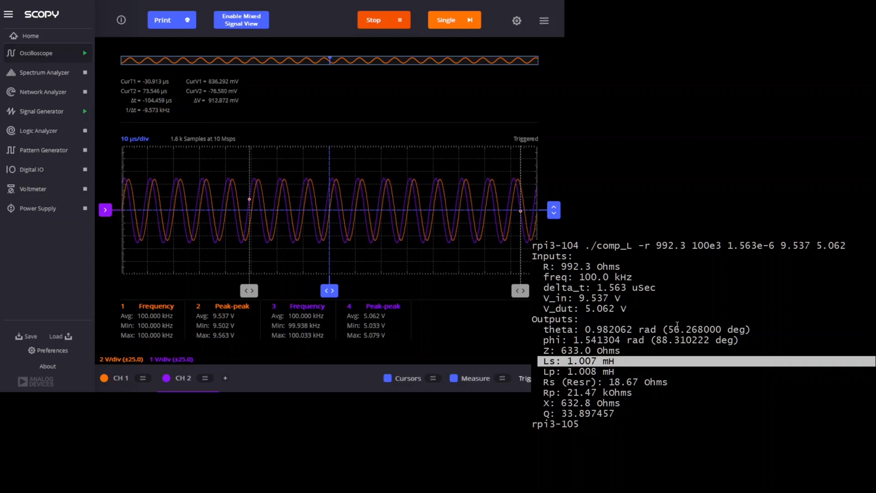
Highlight the Rs 18.67 Ohms and Ls 1.007 mH results in the comp_L report.
click(689, 435)
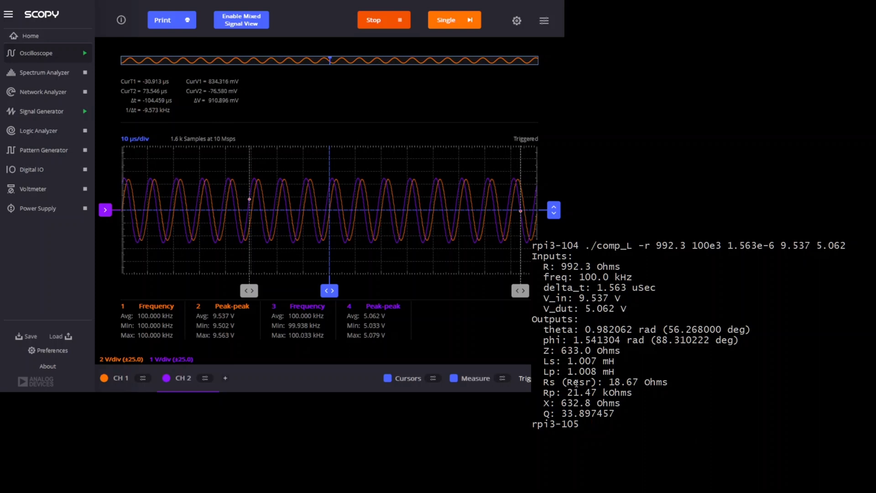
drag(604, 382, 643, 382)
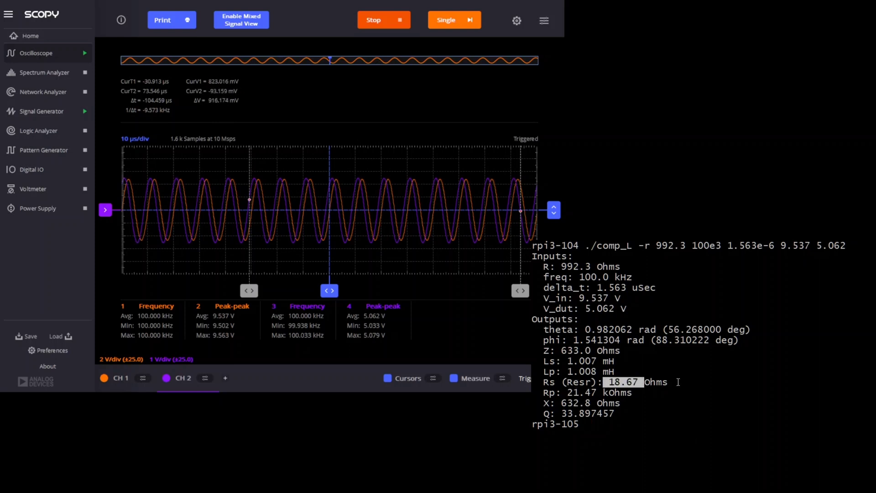
drag(550, 362, 634, 361)
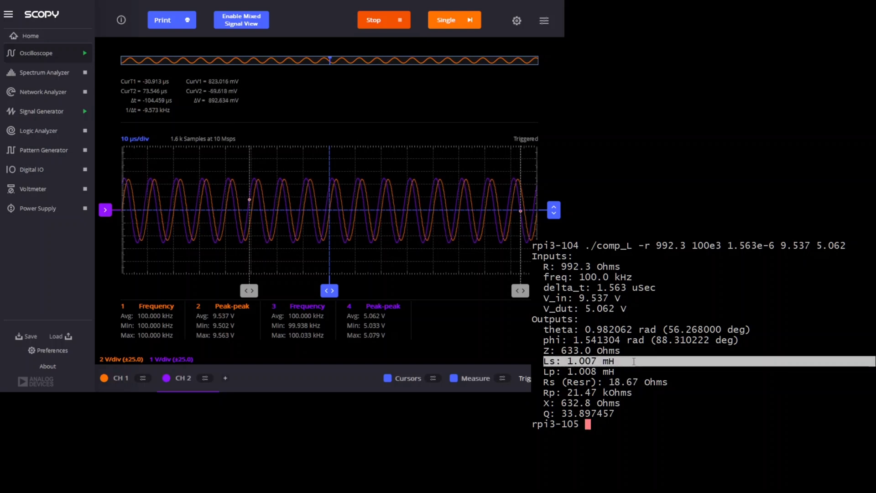